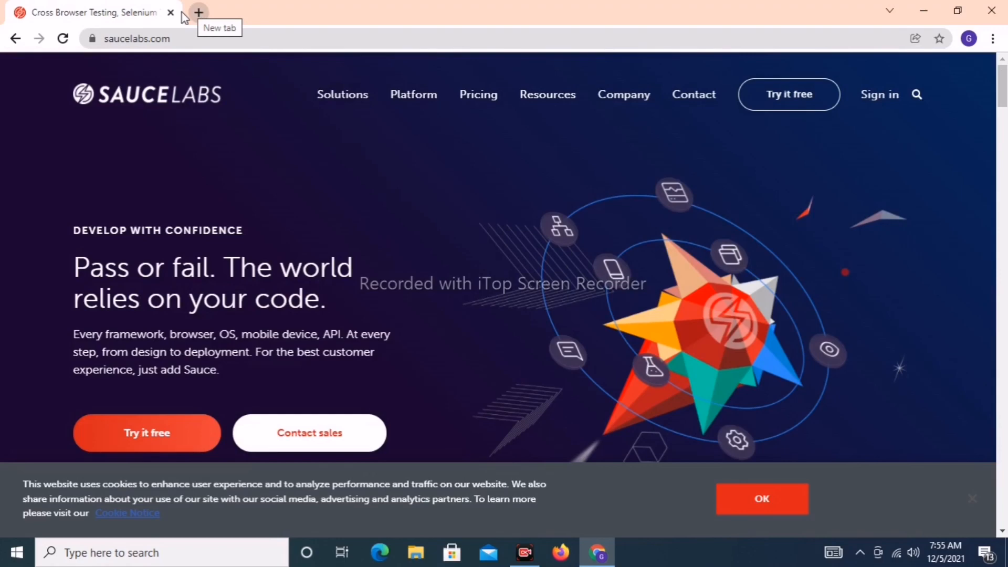
- Search Google for "sauce lab" in a fresh tab that replaces the current one, and open the official saucelabs.com result
left_click(198, 12)
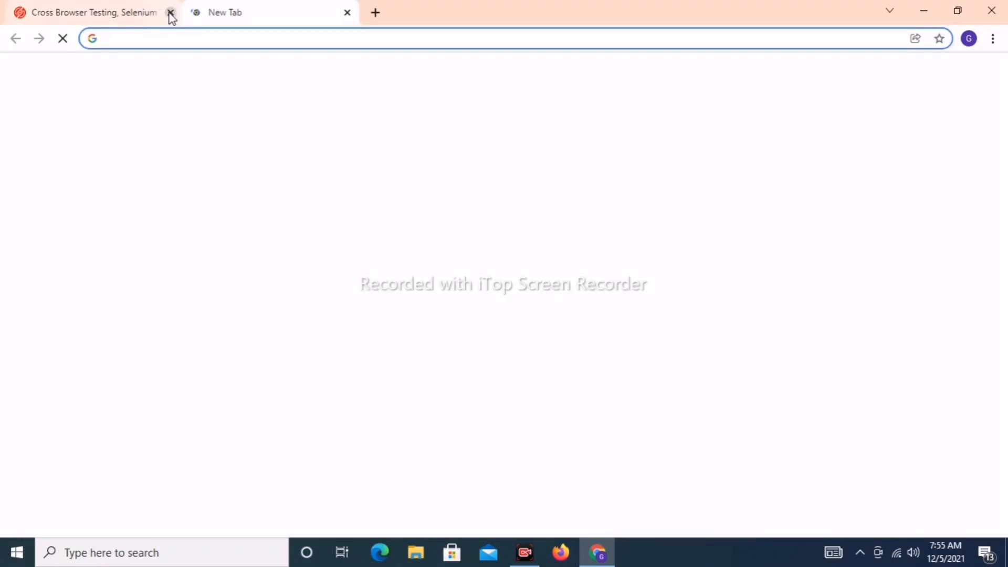
left_click(170, 13)
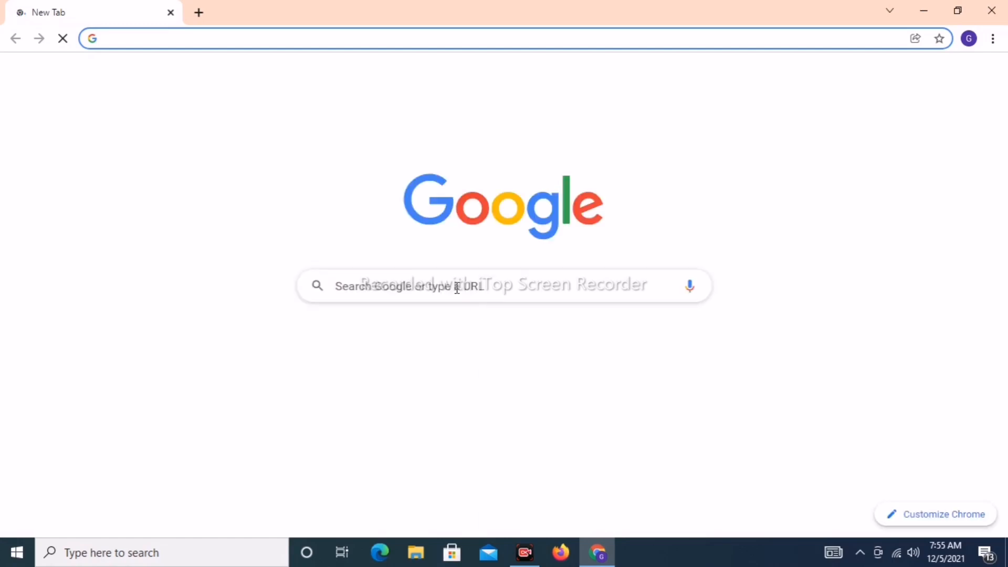
left_click(457, 288)
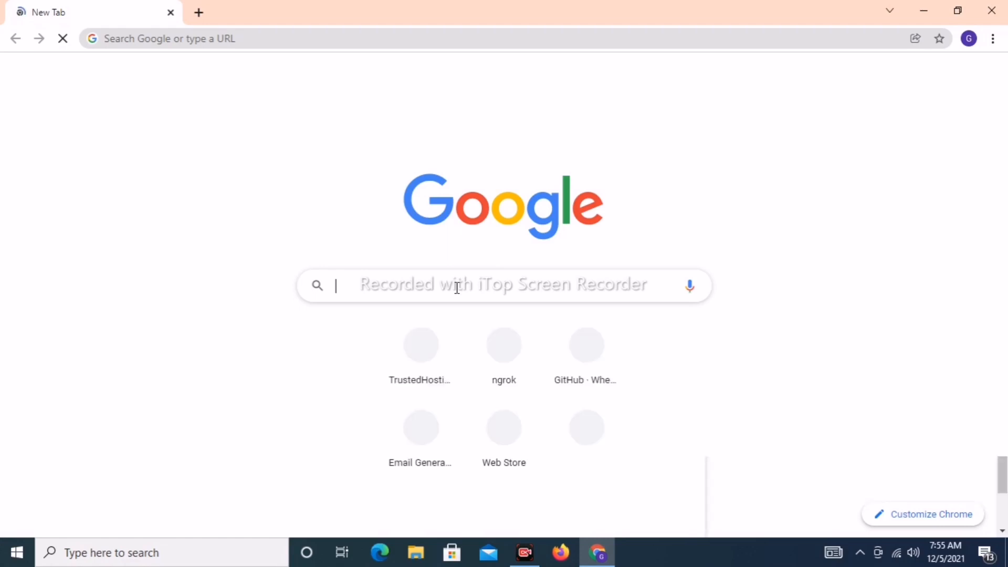
type("sauce lab")
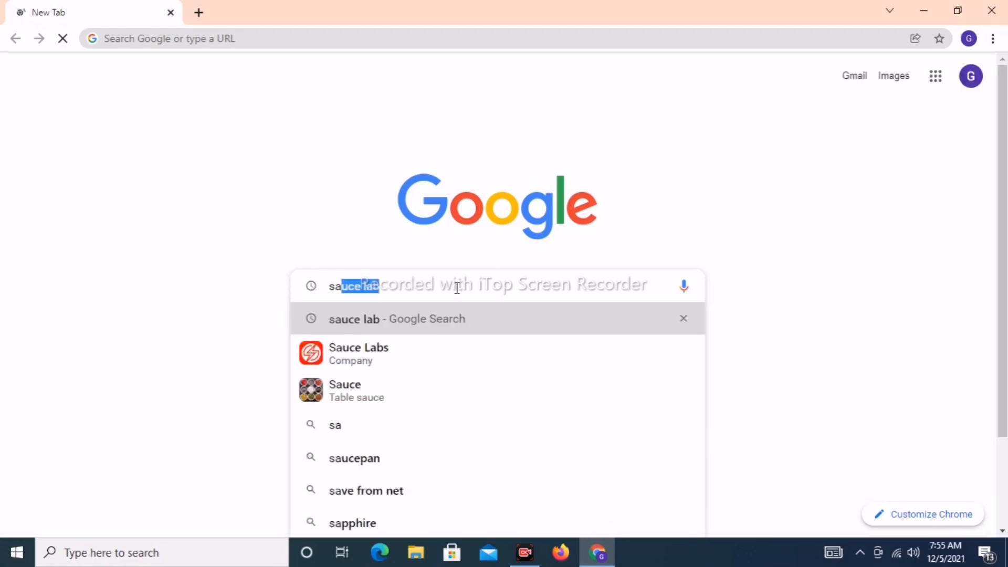
key("Return")
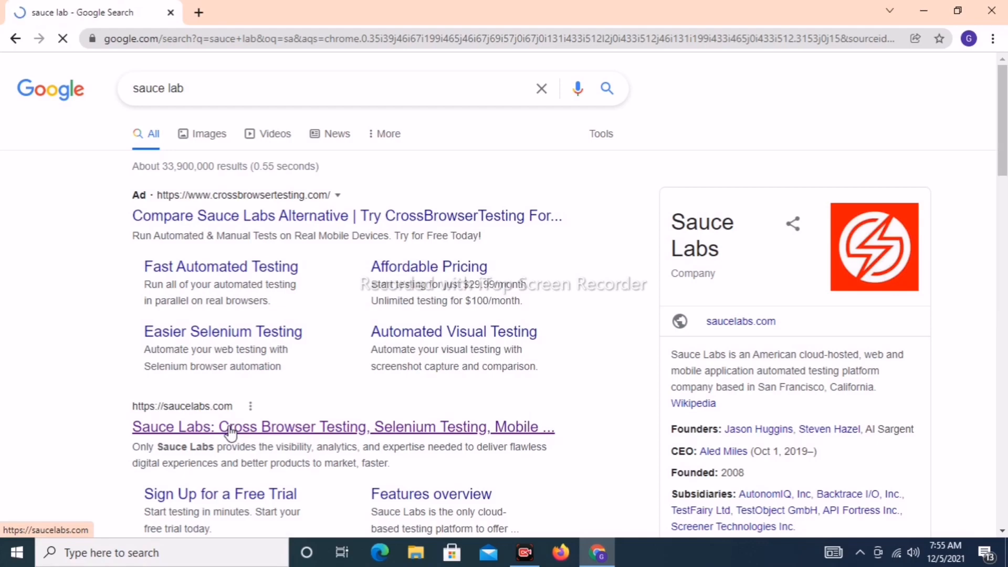
left_click(231, 432)
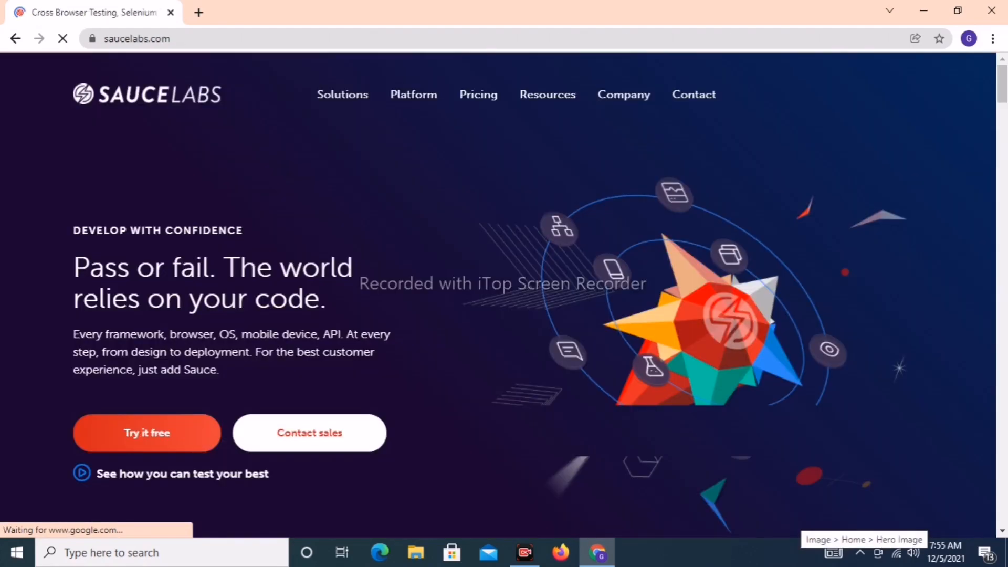
- Sign up for the Sauce Labs free trial with the existing Google account
scroll(712, 167, "down", 1)
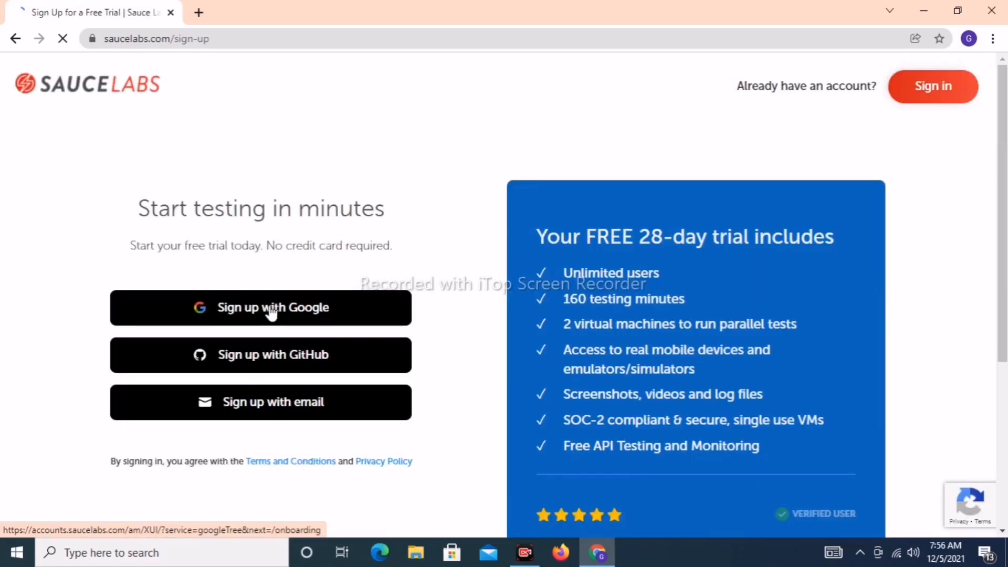
left_click(271, 313)
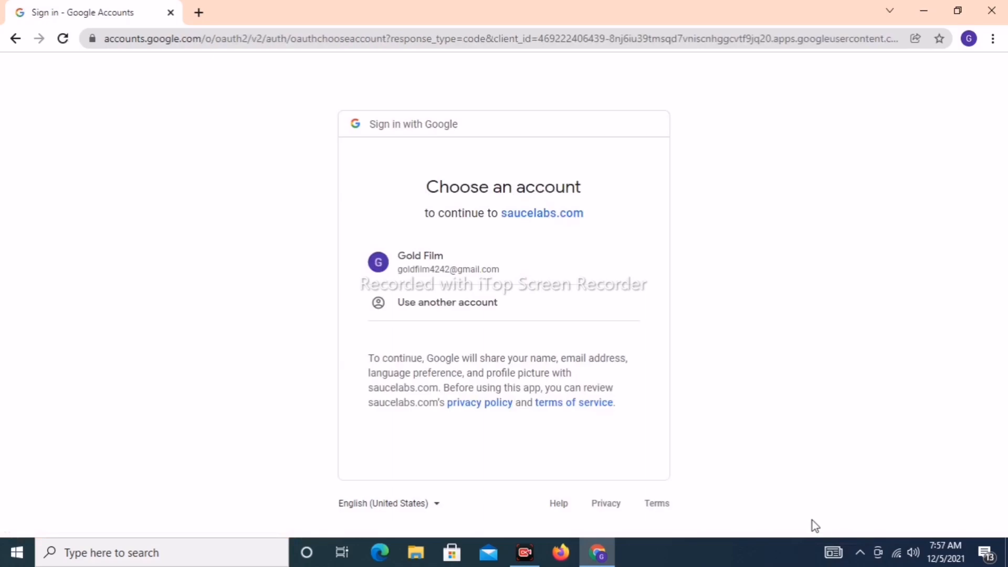
left_click(475, 257)
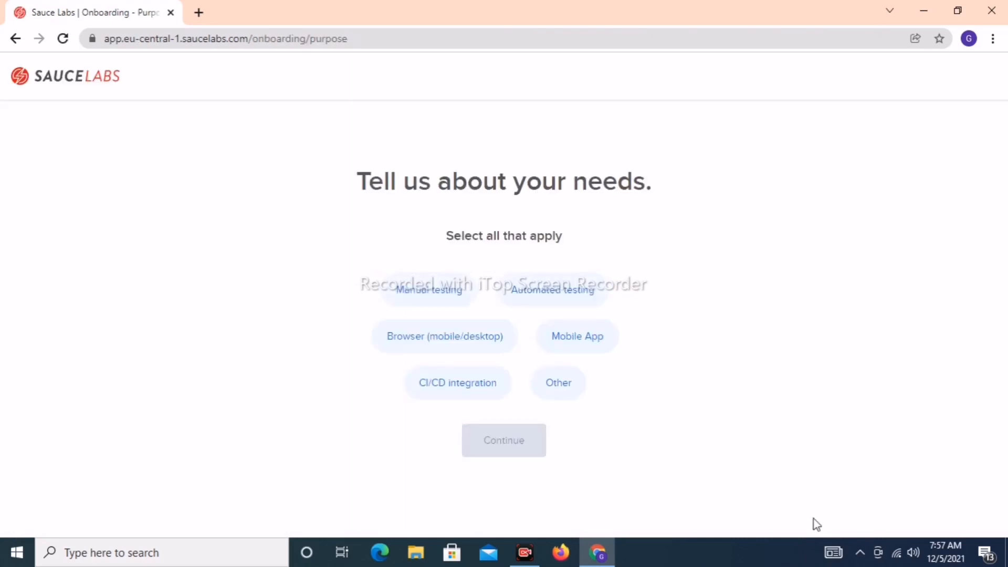
- Answer the onboarding question about needs with Manual testing and Other, and continue
left_click(578, 288)
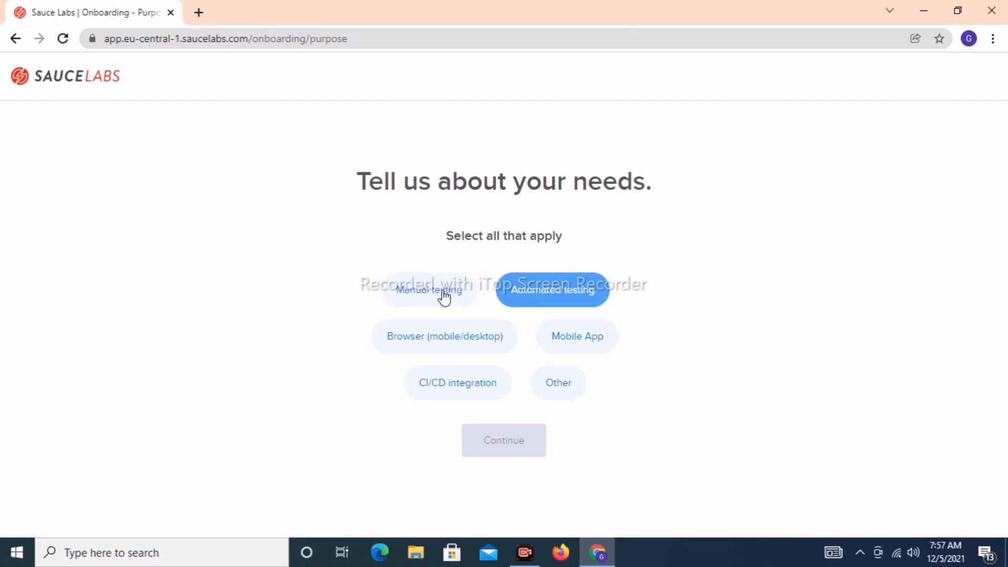
left_click(444, 295)
left_click(539, 387)
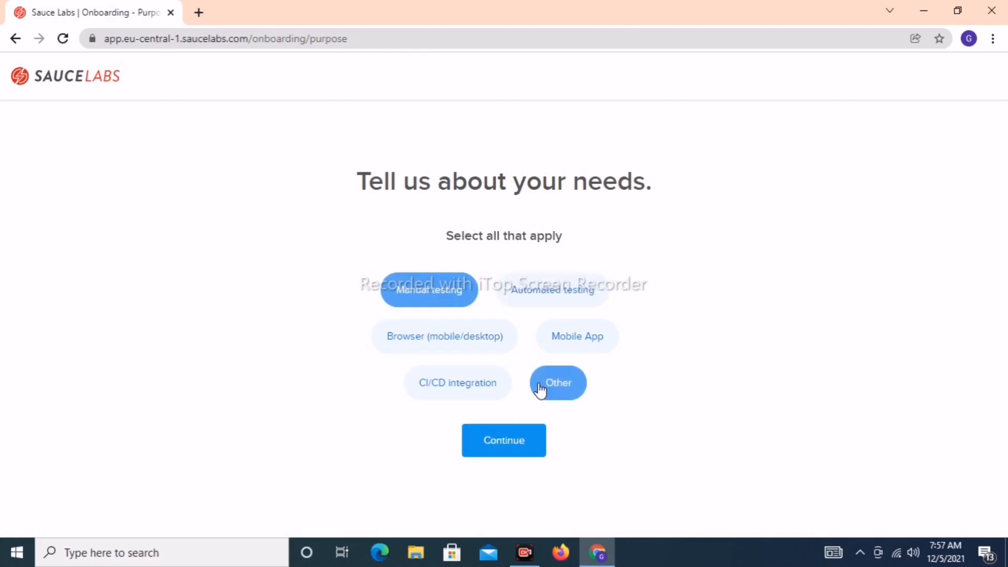
left_click(517, 452)
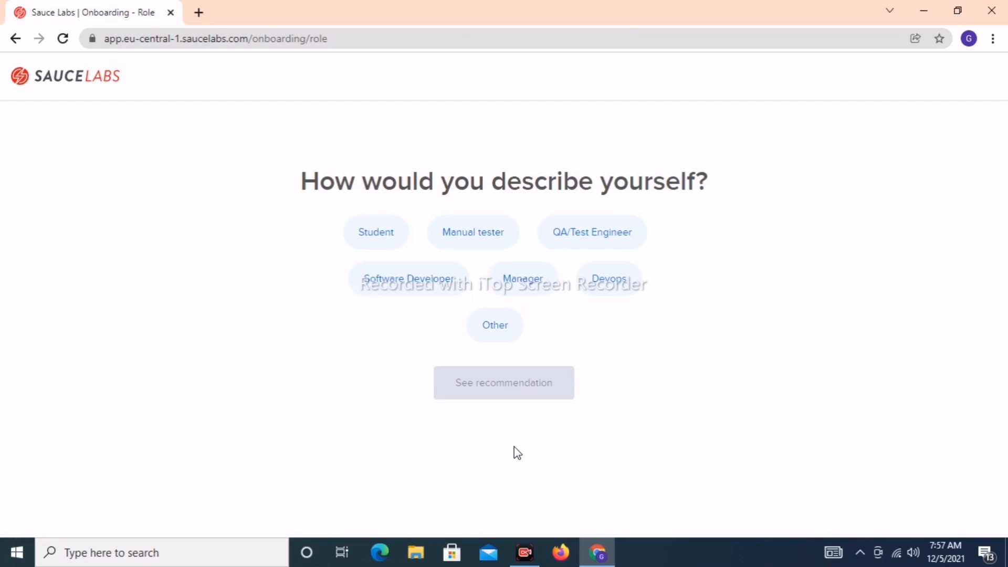
- Describe the account holder's role as Student and proceed to the recommendation
left_click(378, 231)
left_click(490, 326)
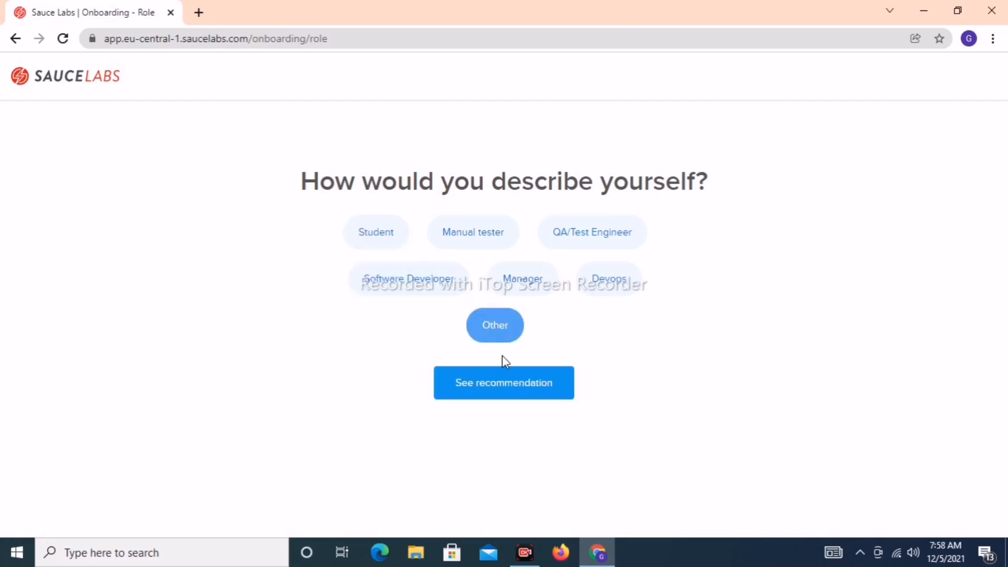
left_click(404, 244)
left_click(503, 377)
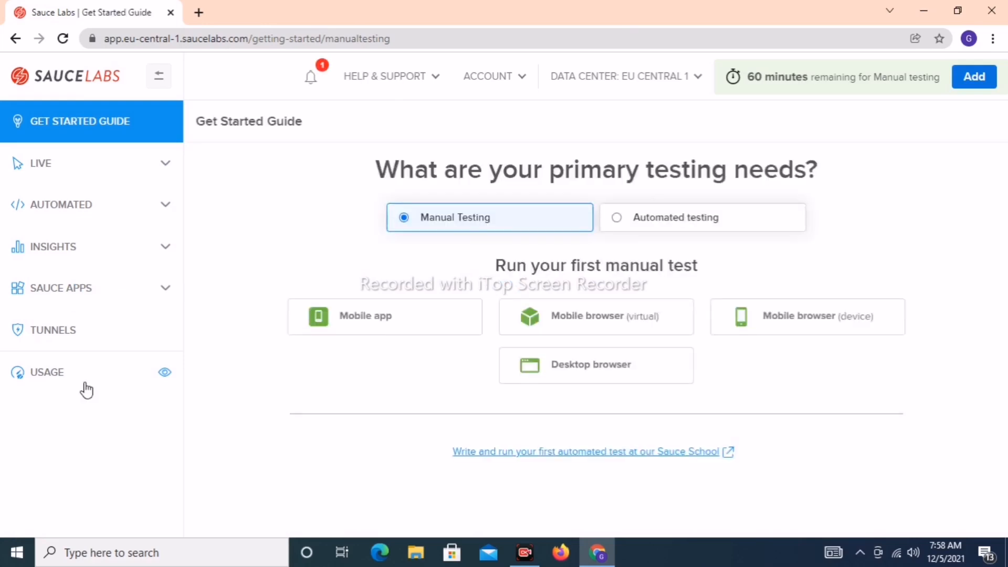
- Start a live cross-browser desktop test using Chrome version 95
left_click(57, 168)
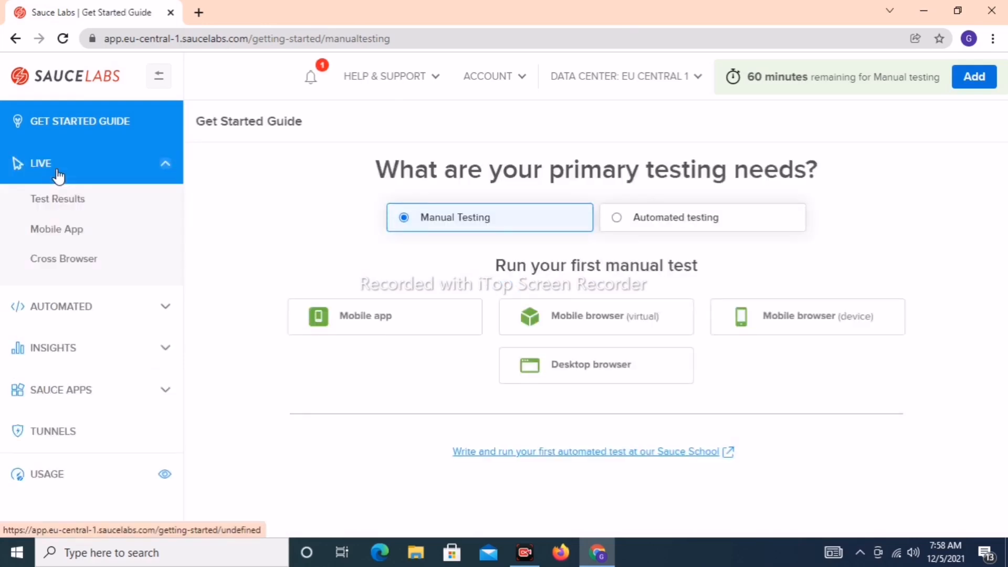
left_click(62, 267)
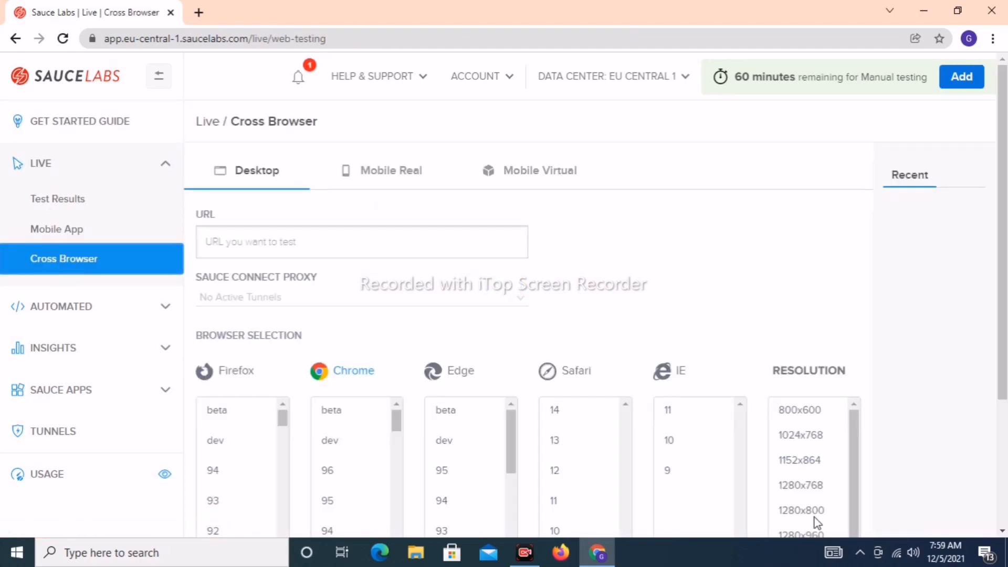
scroll(499, 353, "down", 3)
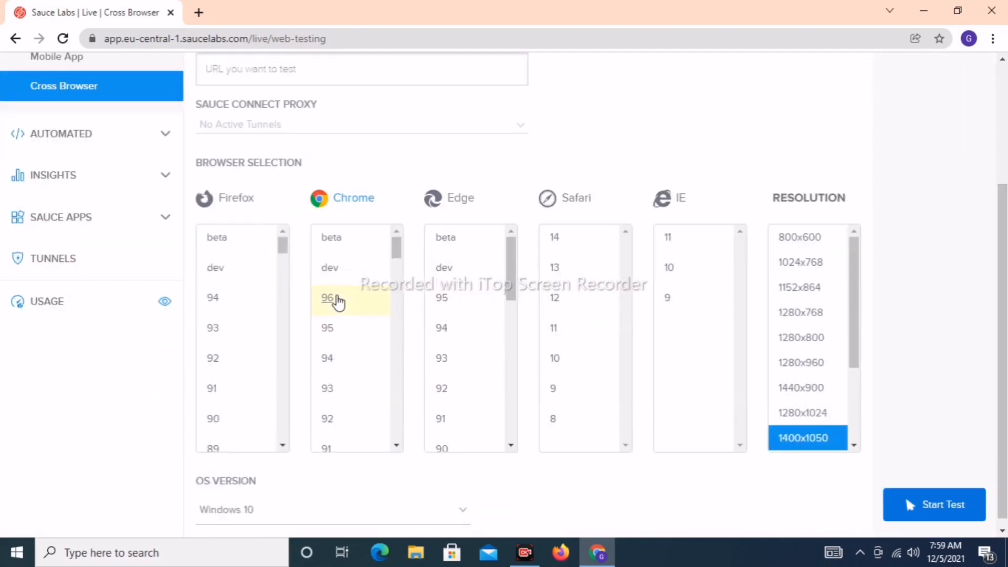
left_click(338, 300)
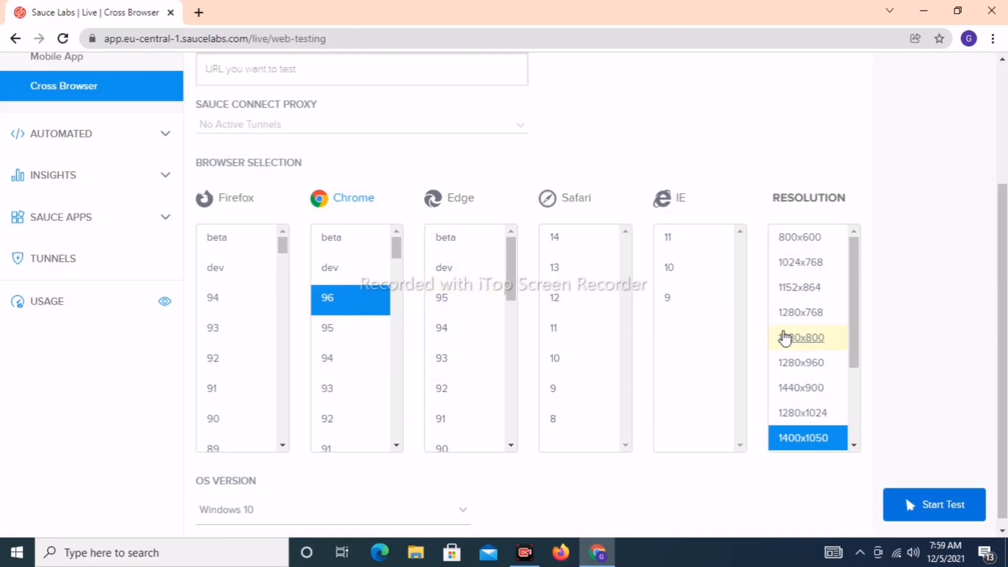
scroll(801, 312, "down", 1)
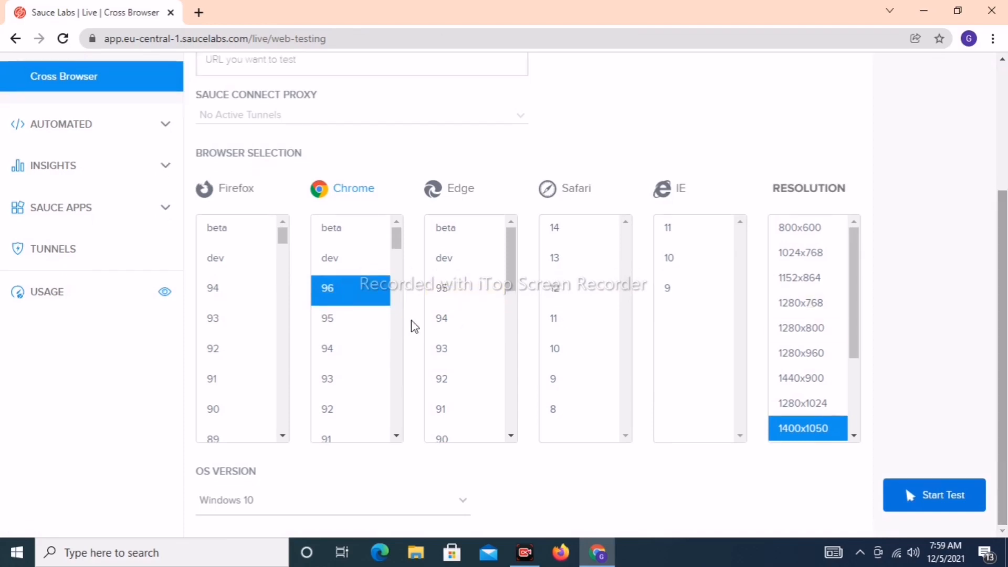
left_click(326, 317)
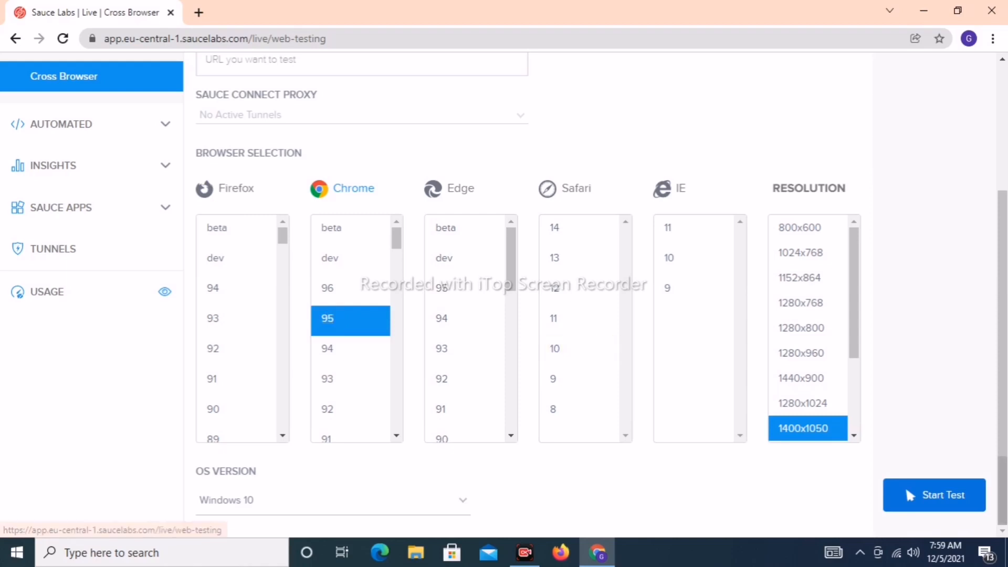
left_click(932, 494)
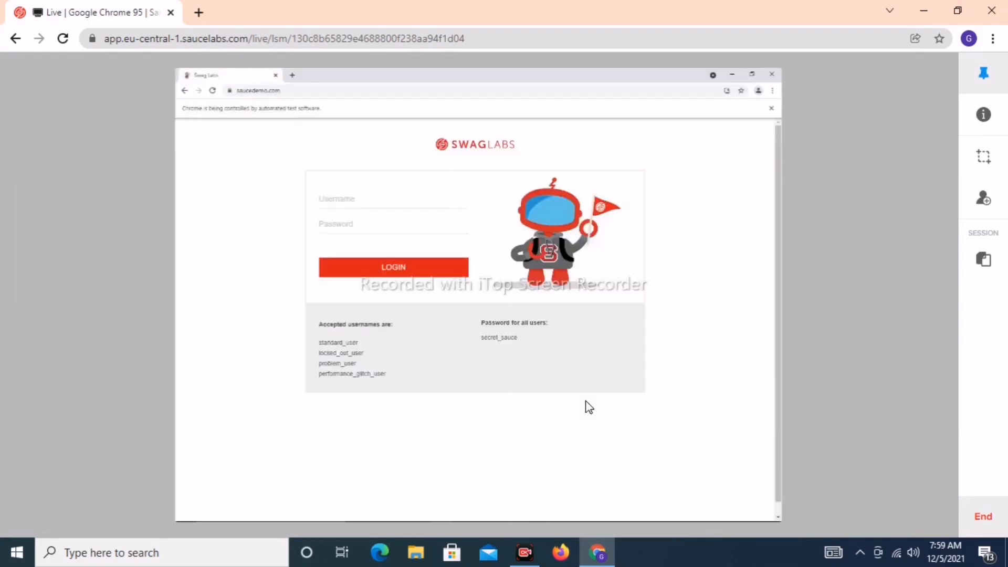
- In the remote browser, replace the Swag Labs tab, search Google for "whats my ip" and open the whatismyipaddress.com result
left_click(292, 76)
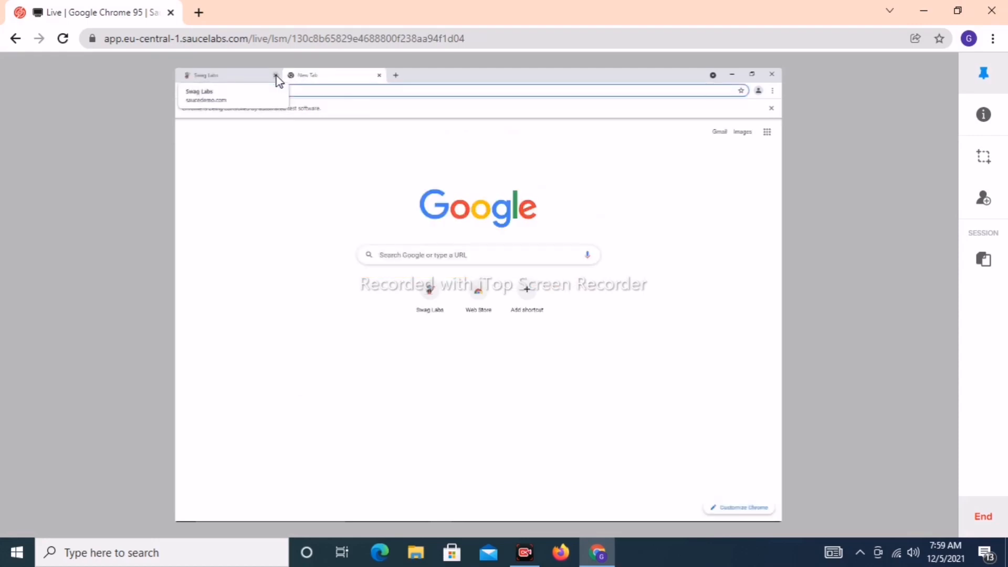
left_click(276, 76)
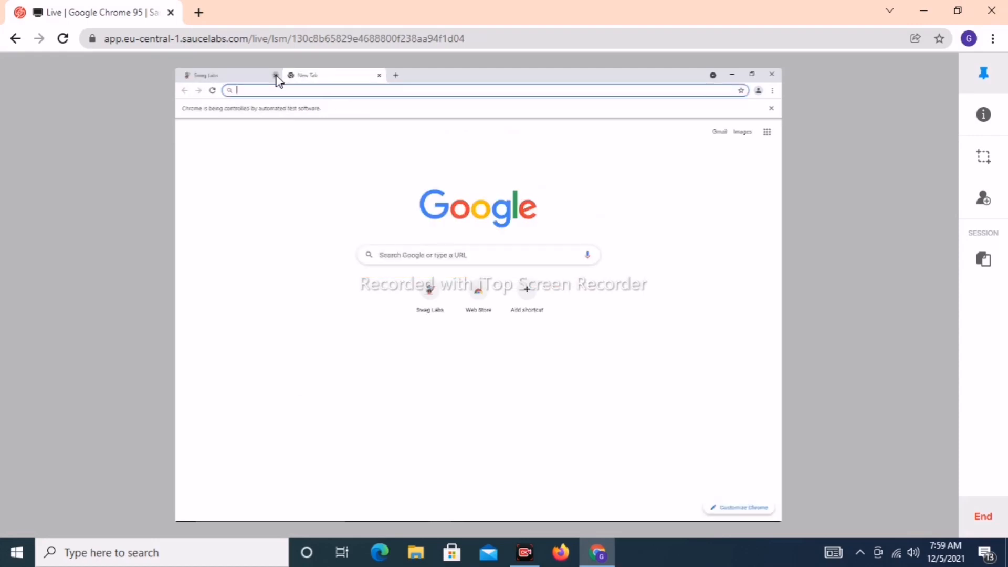
left_click(437, 255)
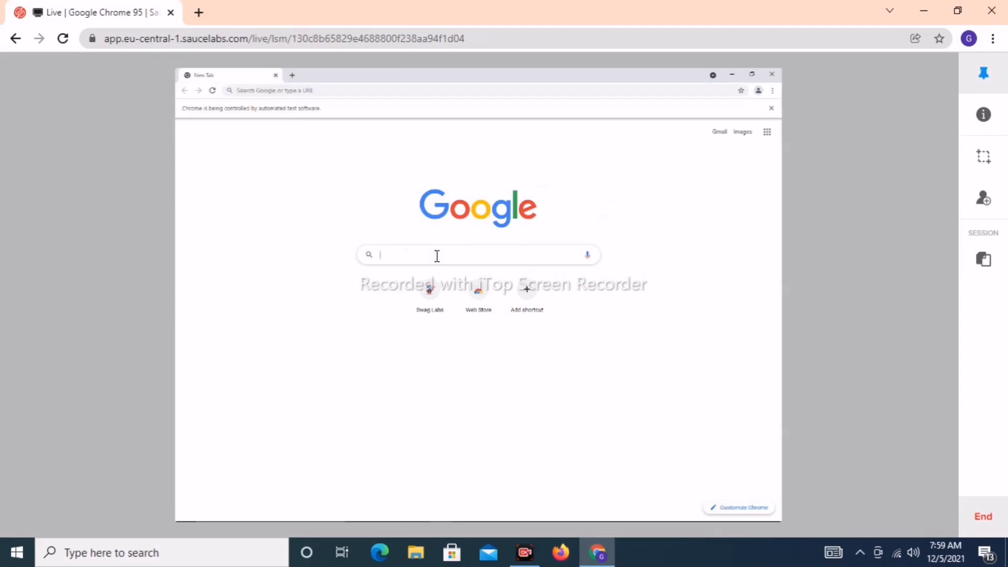
type("whats")
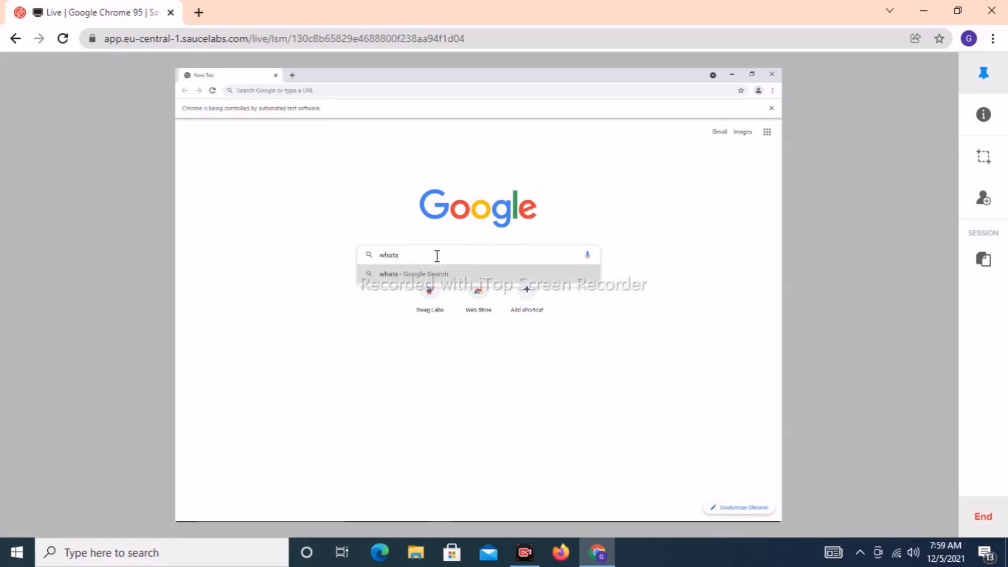
type(" my ip")
key("Return")
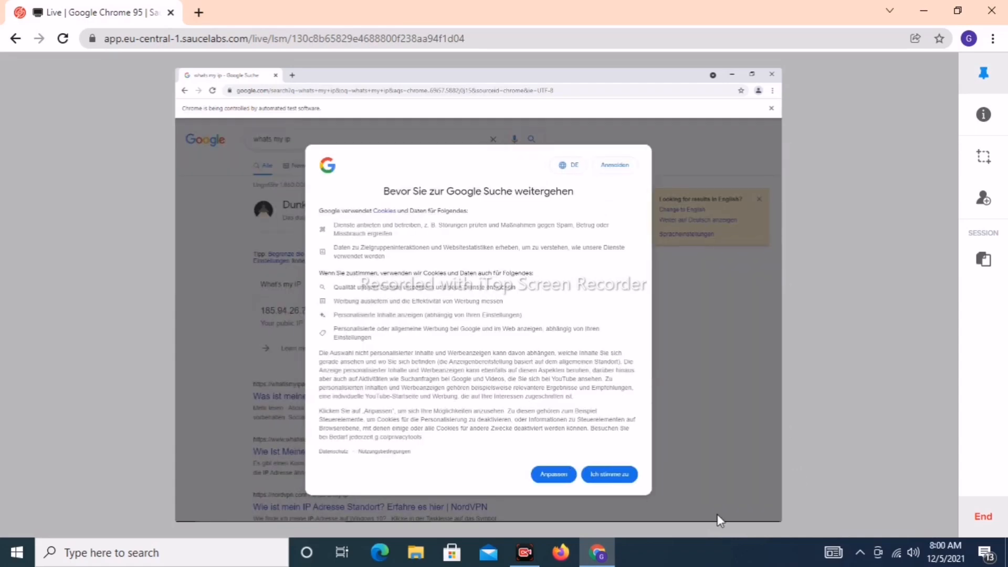
left_click(605, 479)
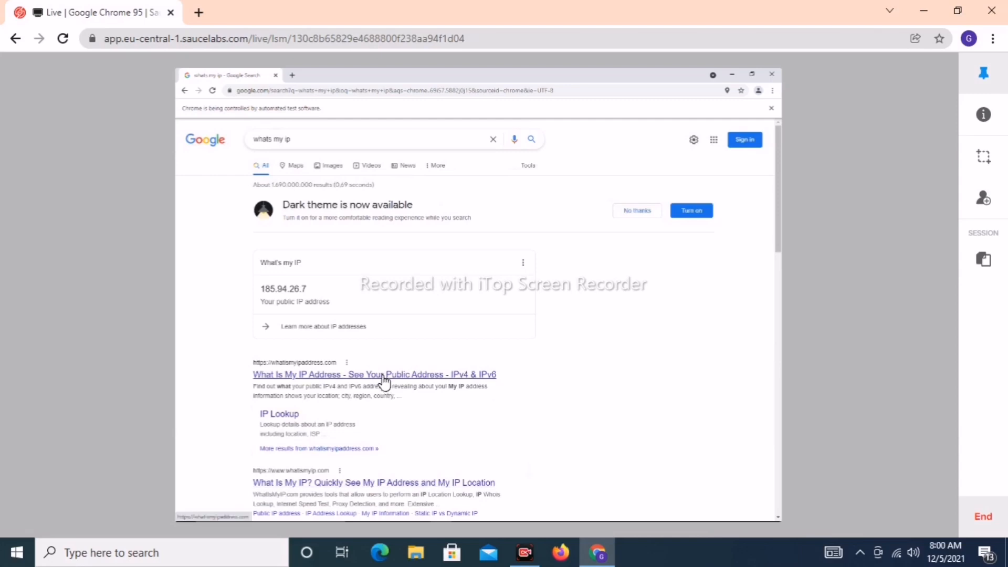
left_click(383, 375)
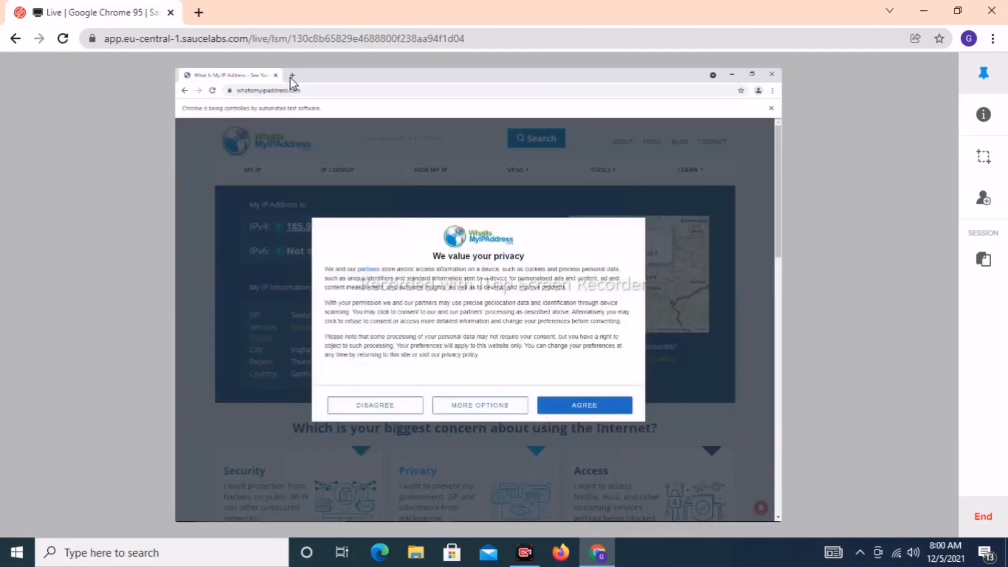
- Search for "internet speed test" in a fresh remote tab and run the test on Speedtest by Ookla
left_click(292, 76)
type("inter")
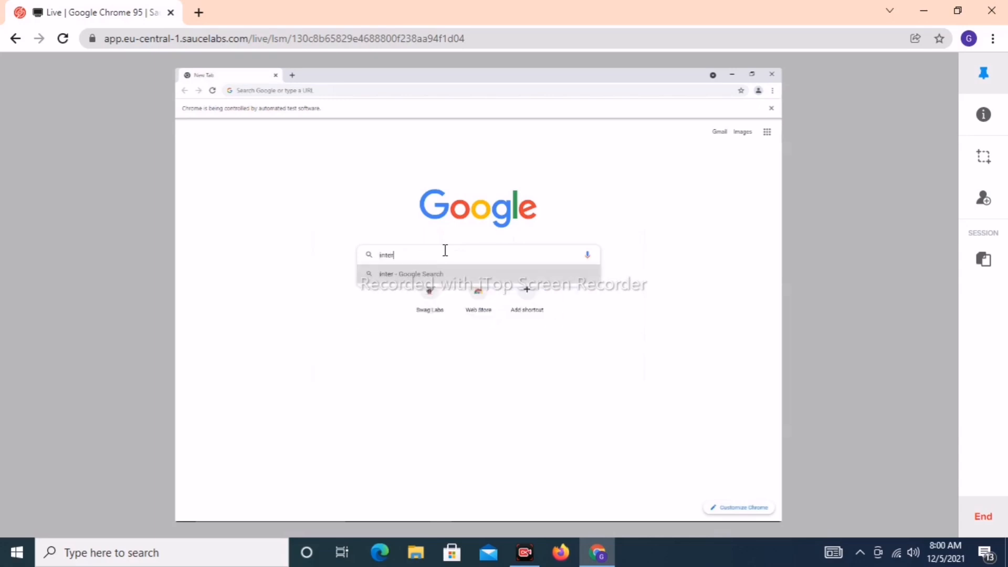
type("net speed test")
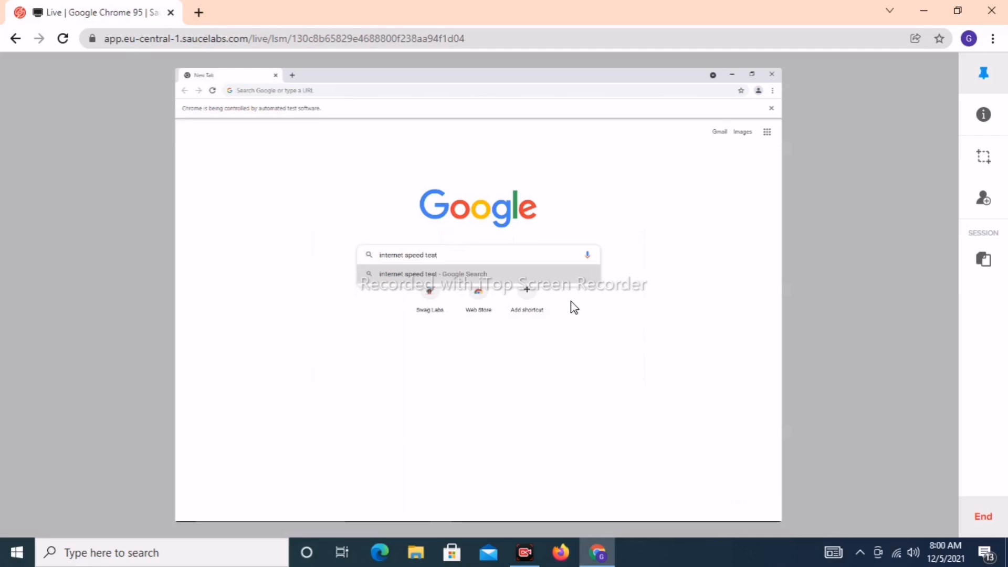
key("Return")
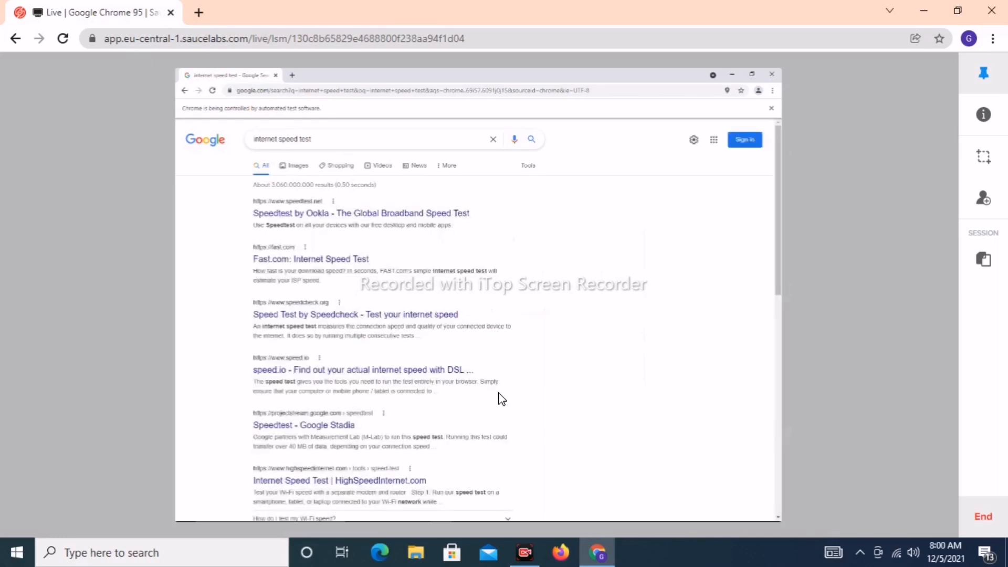
left_click(398, 214)
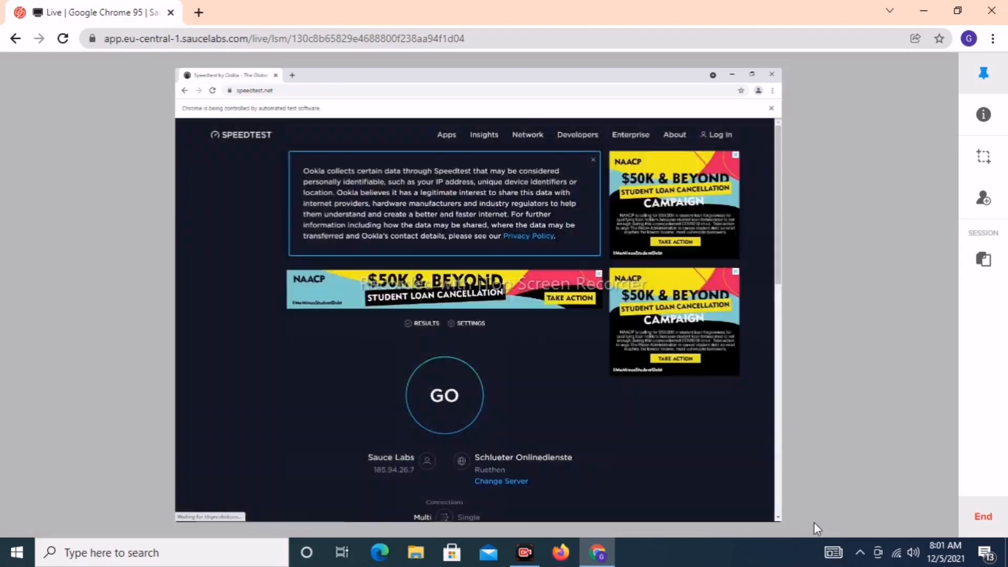
left_click(444, 394)
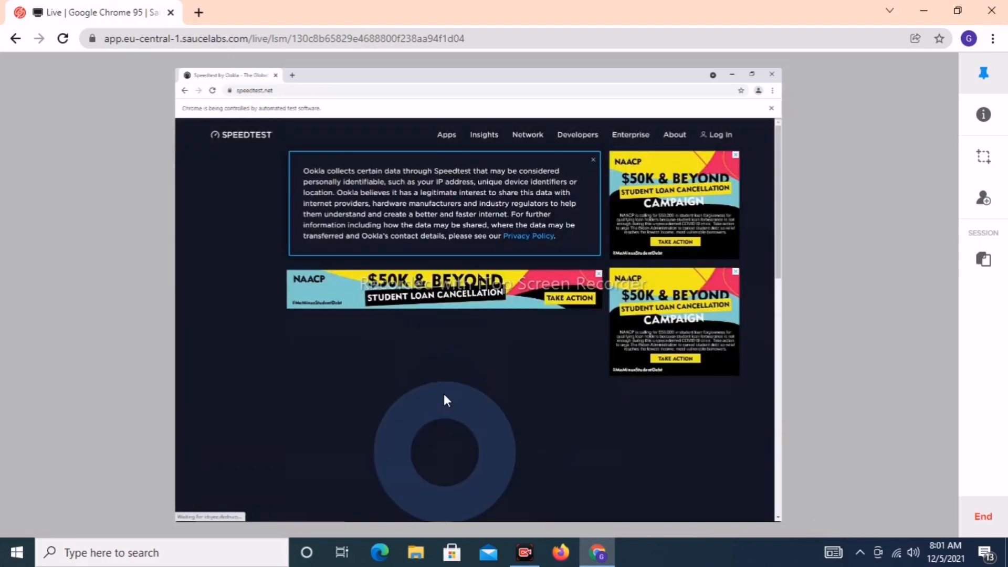